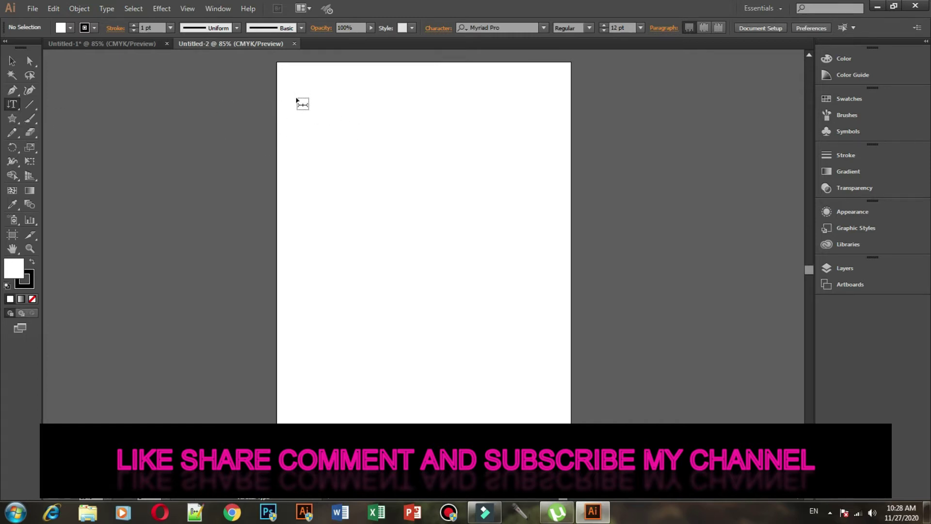
Draw a wide rectangle on the upper artboard and a 60.18 mm square below it.
left_click(12, 90)
left_click(7, 107)
key("m")
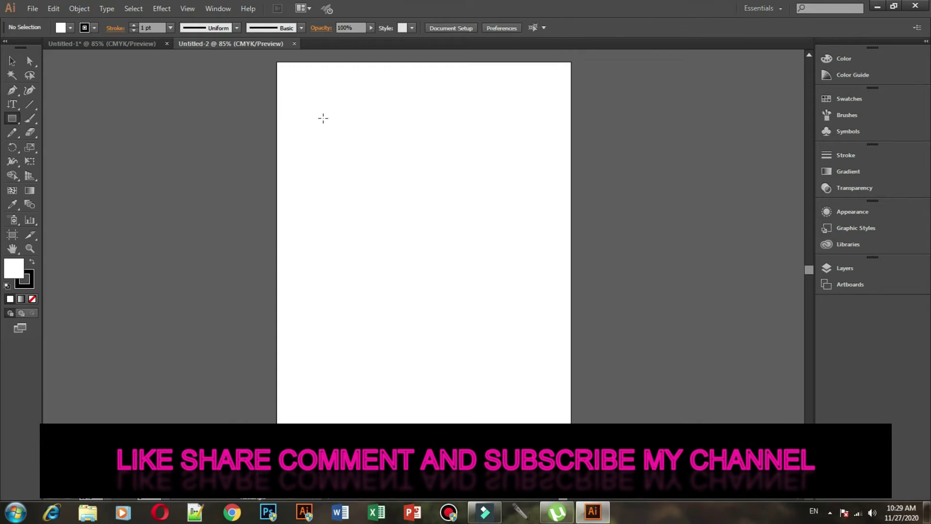
mouse_move(321, 116)
left_mouse_down()
mouse_move(439, 202)
mouse_move(480, 199)
left_mouse_up()
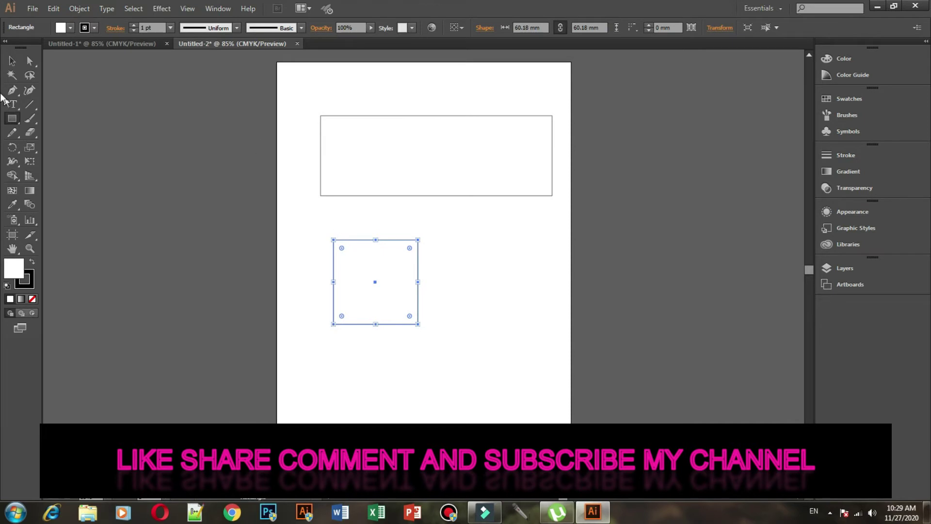
left_click(10, 120)
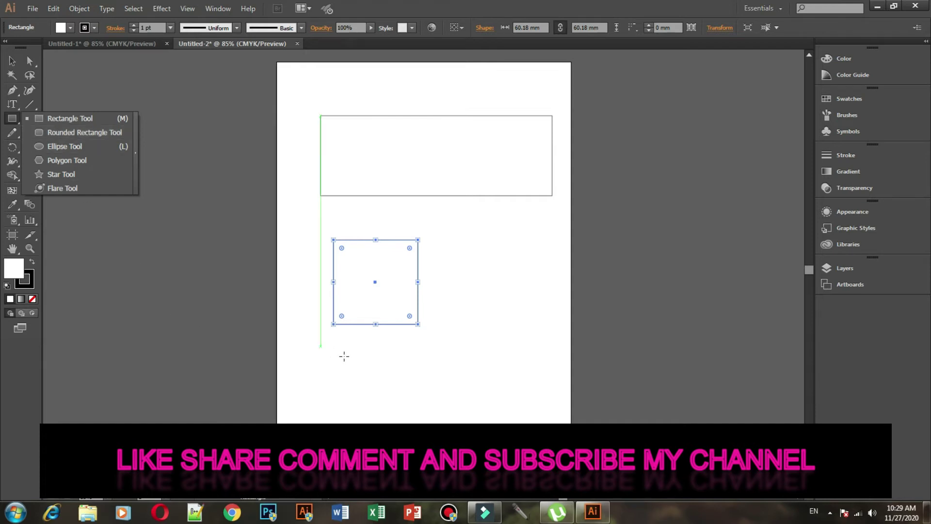
left_click_drag(286, 406, 340, 374)
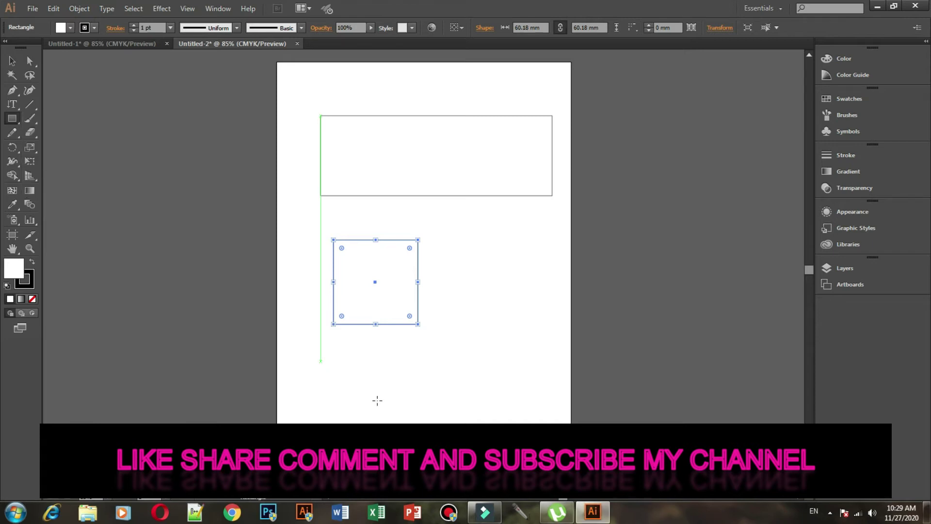
Draw a 145.676 × 61.01 mm rounded rectangle near the artboard bottom.
left_click_drag(12, 118, 41, 136)
left_click(40, 136)
left_click_drag(312, 357, 517, 442)
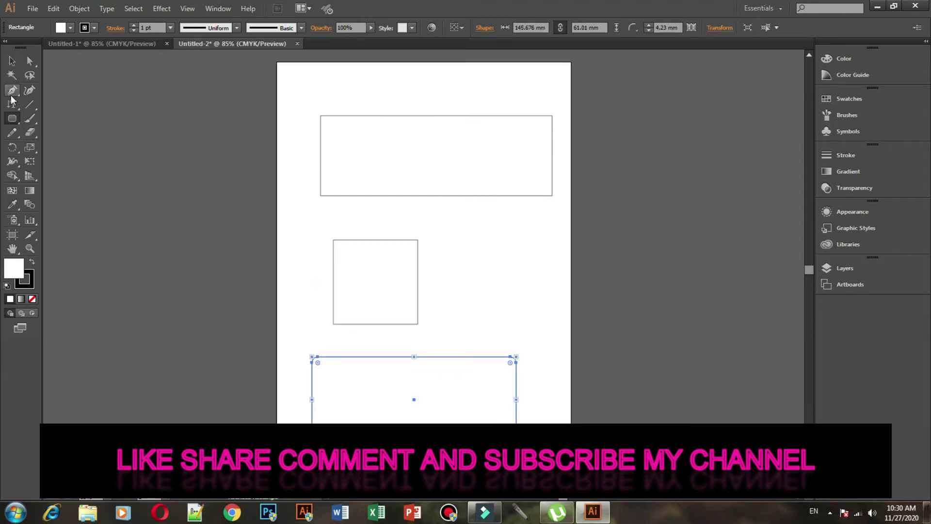
left_click(14, 120)
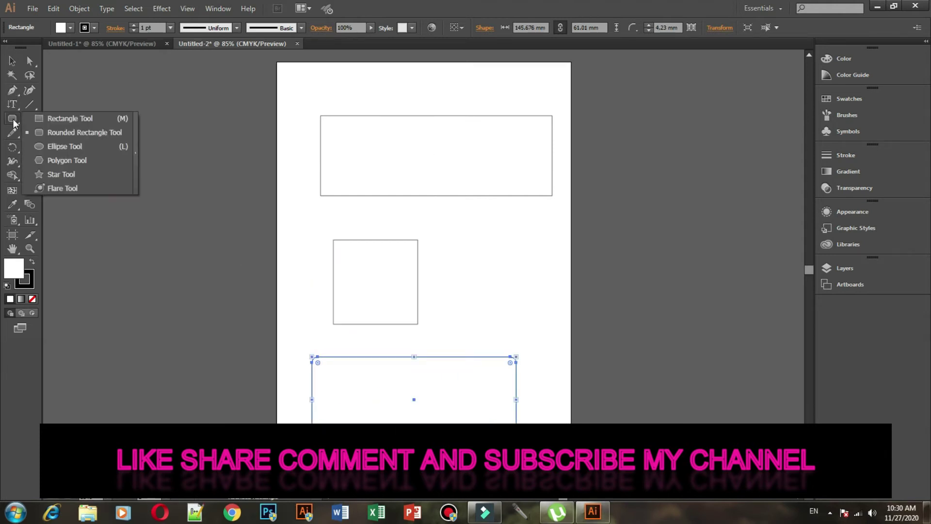
Draw a 135.301 × 55.199 mm ellipse past the right edge and a tiny narrow ellipse below.
left_click(64, 147)
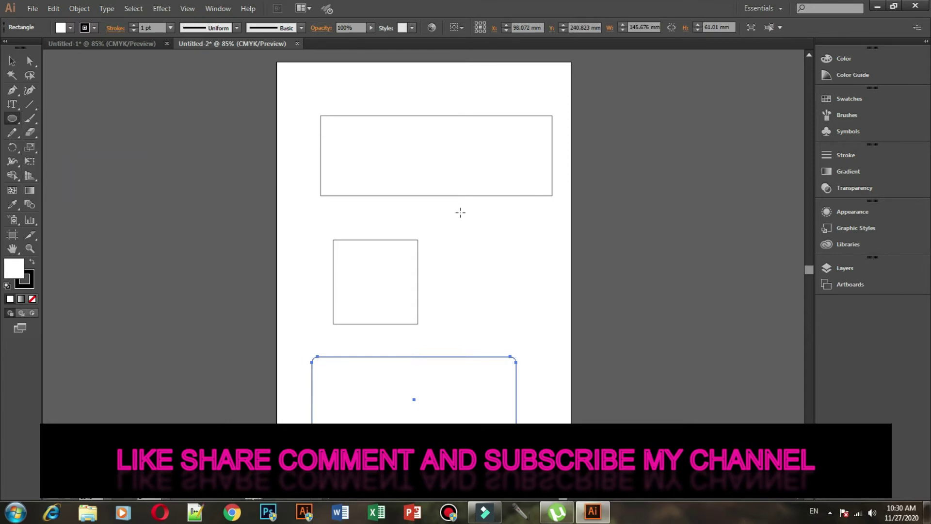
left_click_drag(465, 231, 551, 318)
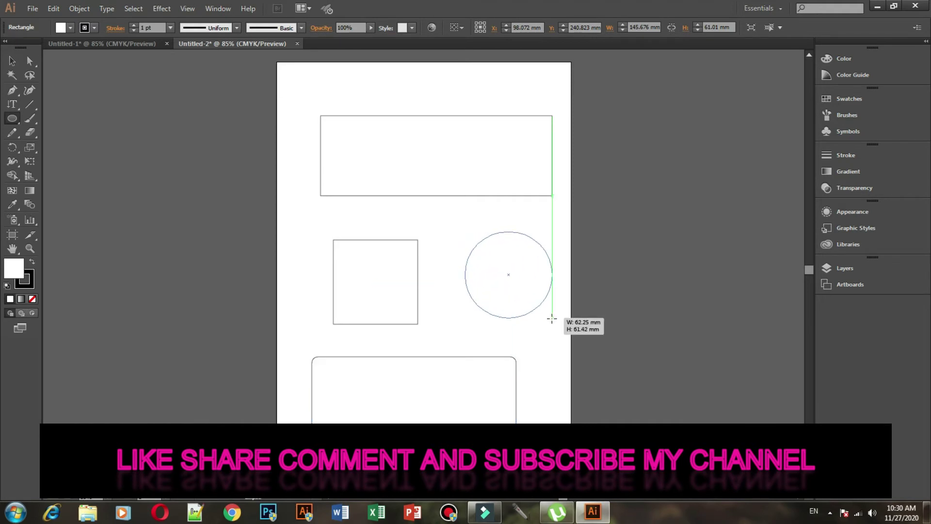
left_click_drag(552, 318, 609, 307)
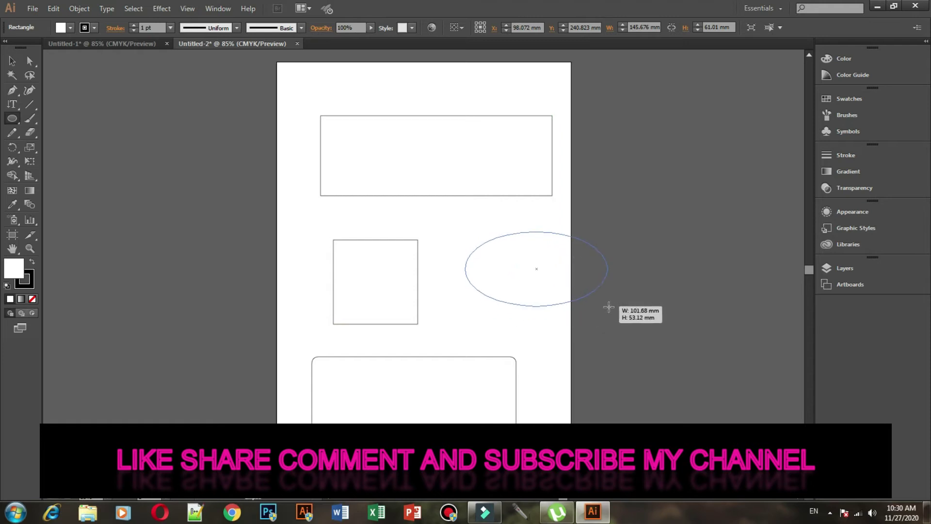
left_click_drag(609, 307, 655, 309)
left_click(655, 308)
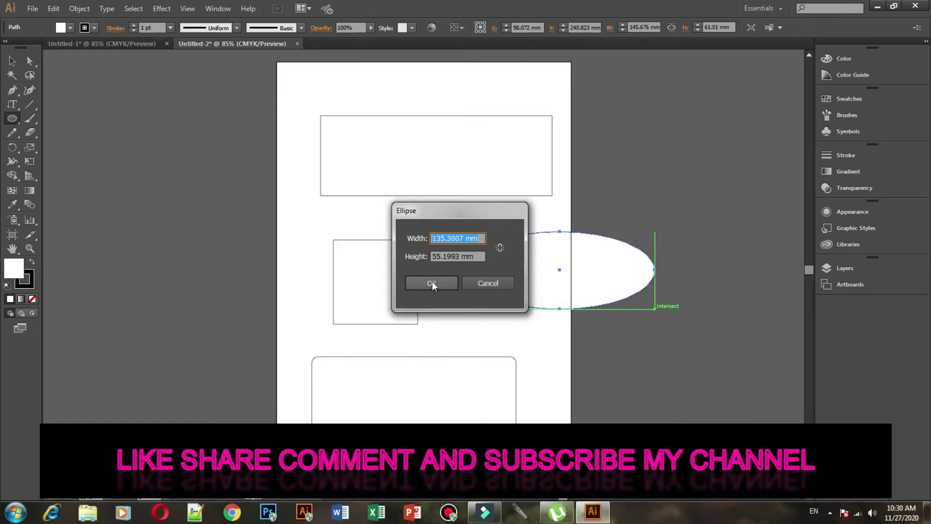
left_click(482, 283)
left_click_drag(560, 309, 552, 341)
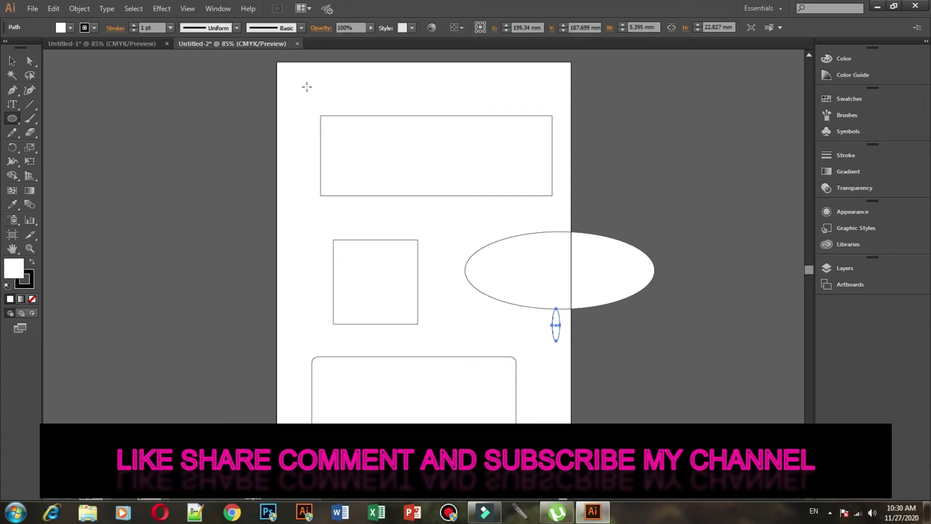
Draw a 70.141 × 69.31 mm circle top left and a 113.989 × 100.317 mm hexagon.
left_click_drag(307, 87, 405, 184)
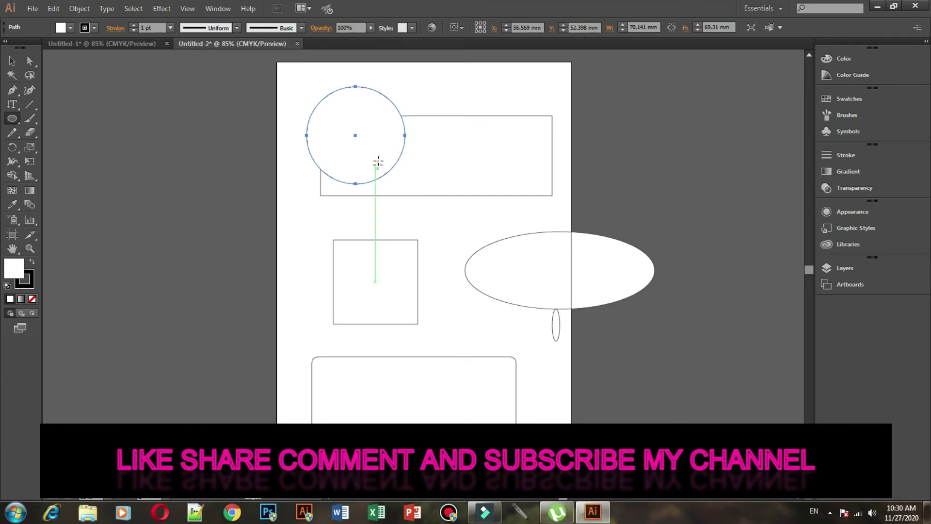
mouse_move(321, 217)
left_mouse_down()
mouse_move(341, 287)
mouse_move(363, 285)
left_mouse_up()
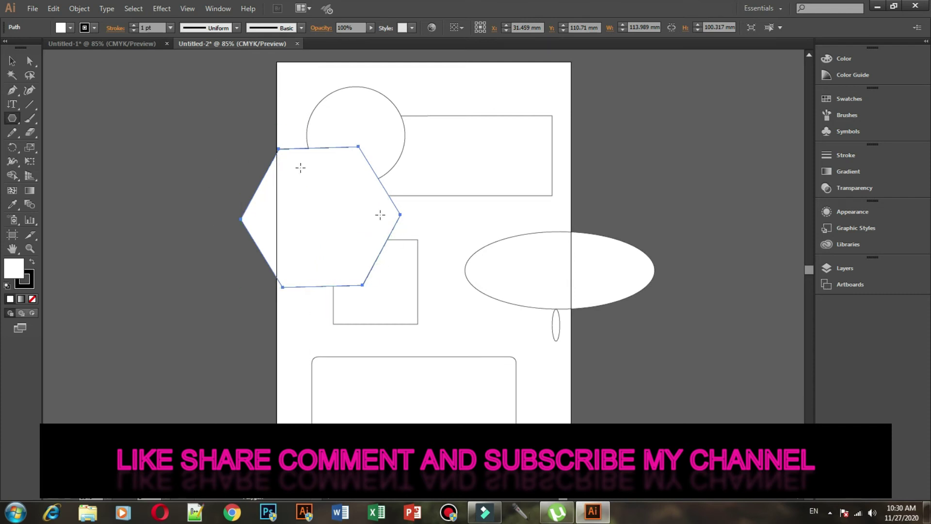
Draw three stars: top, 174.206 × 182.478 mm centre, and 101.284 × 96.327 mm upper left.
left_click(12, 119)
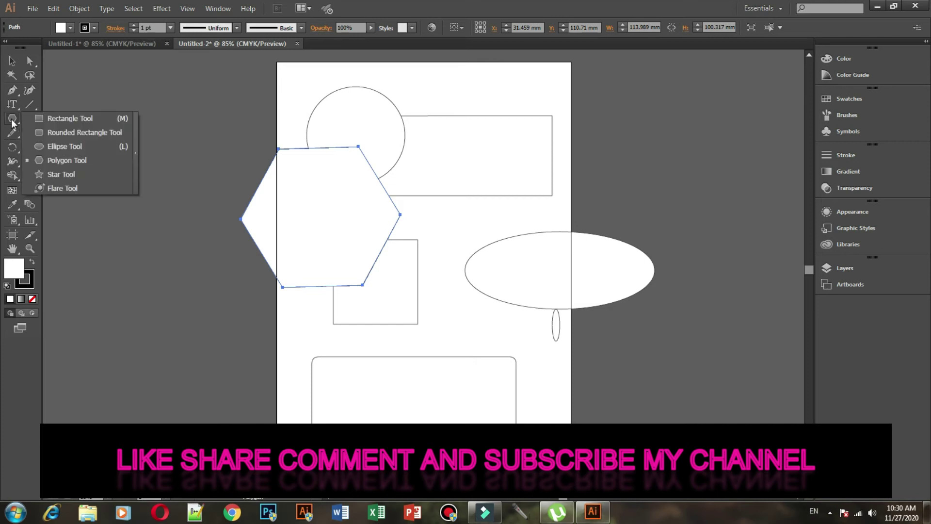
left_click(51, 174)
mouse_move(437, 123)
left_mouse_down()
mouse_move(481, 203)
mouse_move(462, 192)
left_mouse_up()
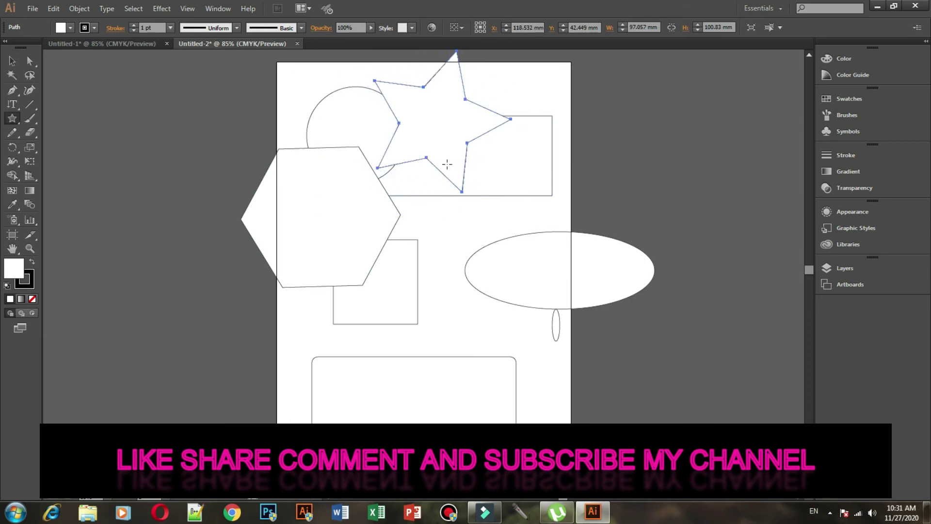
mouse_move(455, 213)
left_mouse_down()
mouse_move(516, 334)
mouse_move(487, 336)
mouse_move(499, 340)
left_mouse_up()
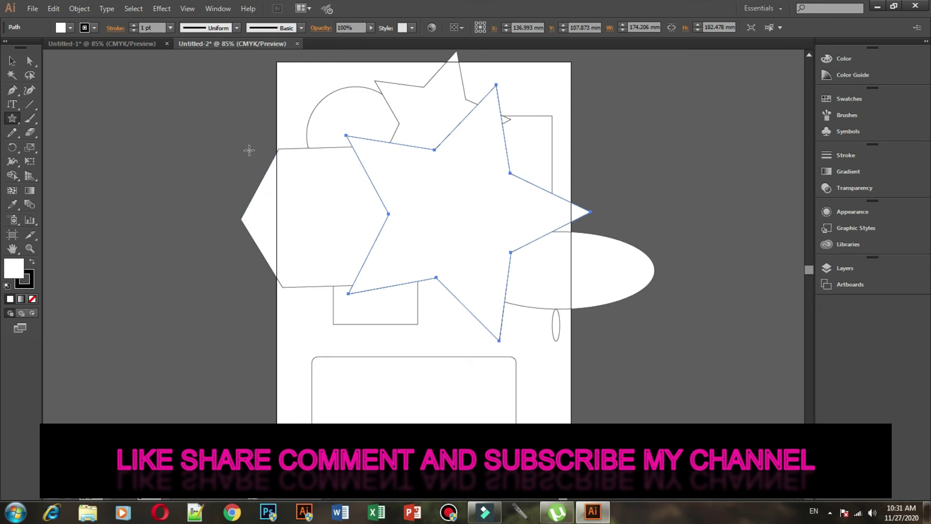
left_click_drag(249, 151, 289, 211)
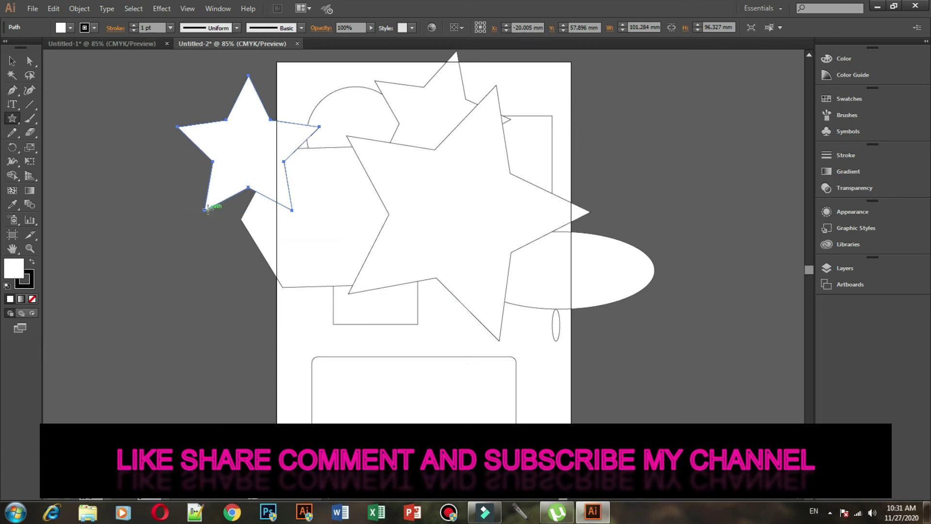
left_click(12, 119)
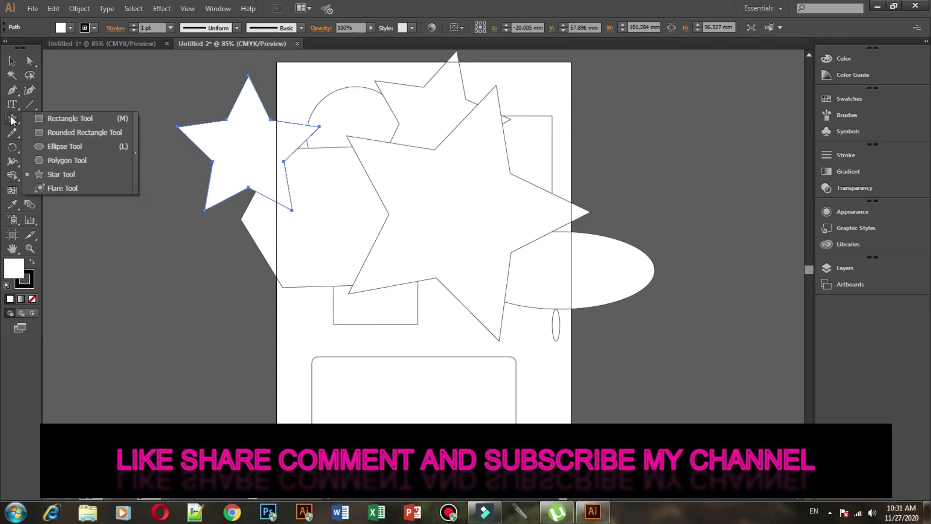
Place a 115.343 mm lens flare at left and a 295.32 mm flare across the top.
left_click(63, 189)
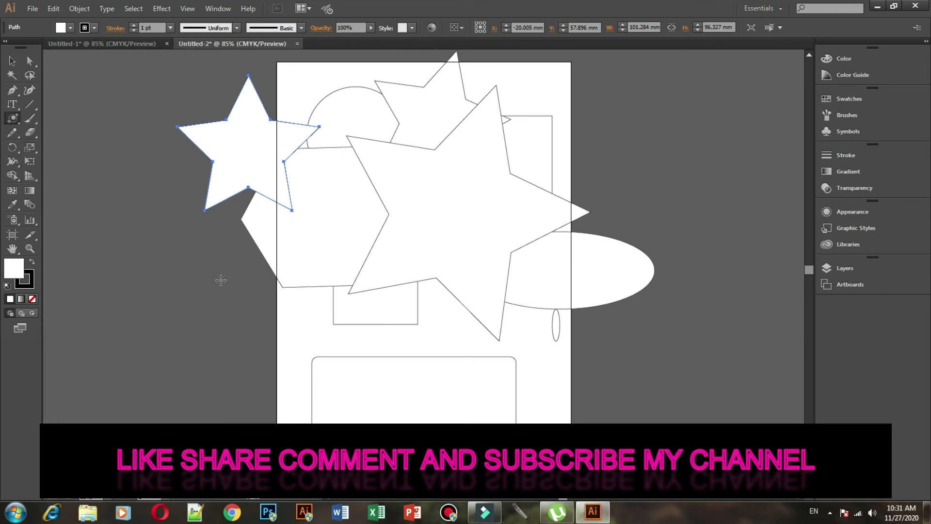
left_click_drag(219, 284, 261, 286)
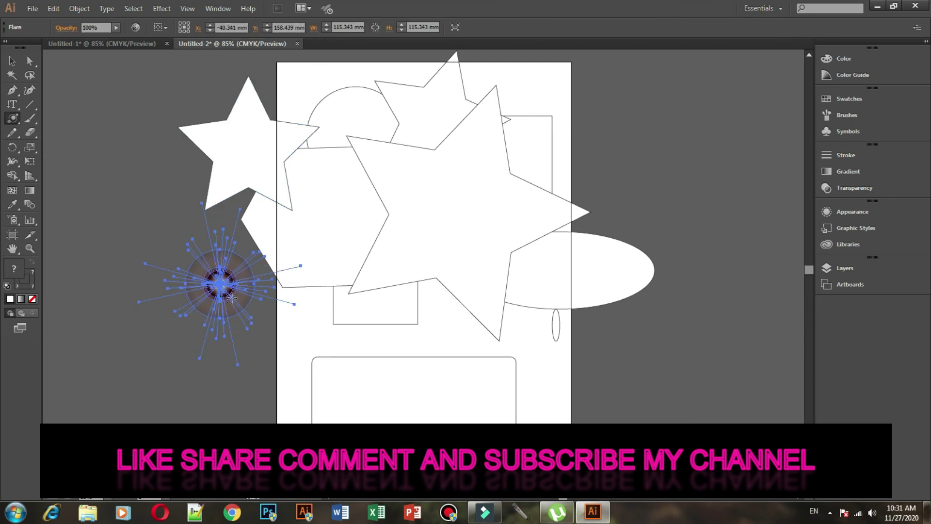
left_click_drag(252, 174, 409, 257)
left_click_drag(409, 257, 252, 271)
mouse_move(367, 166)
left_mouse_down()
mouse_move(409, 231)
mouse_move(384, 208)
left_mouse_up()
left_click(310, 166)
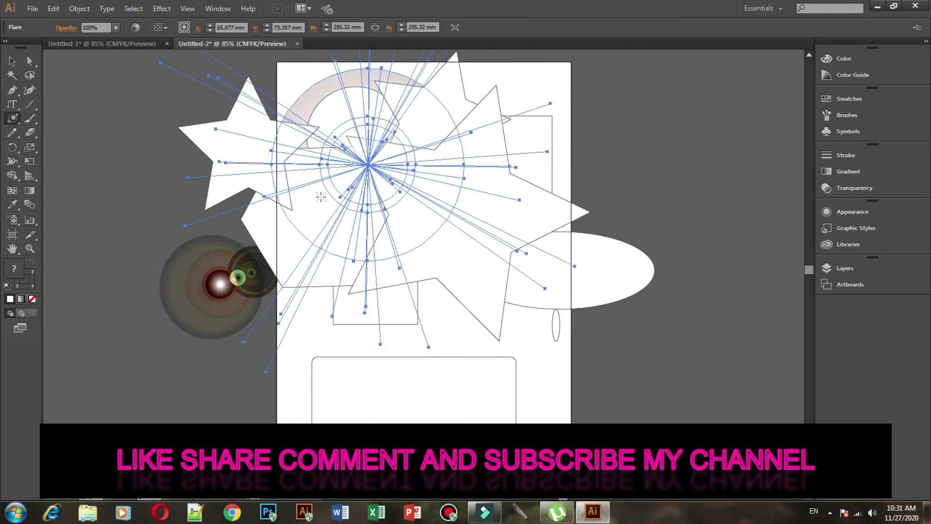